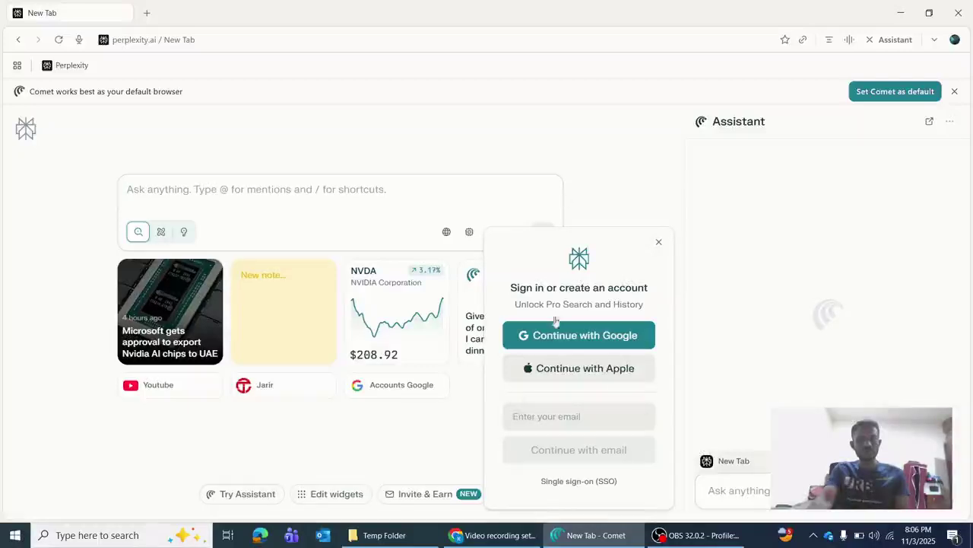
Step: Dismiss the sign-in prompt, and hide and reopen the Assistant side panel
click(658, 244)
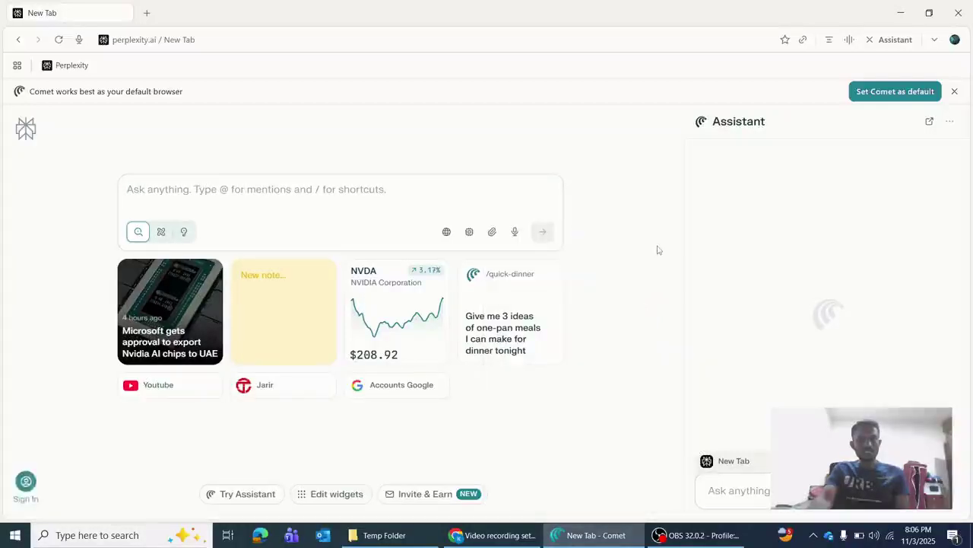
click(894, 41)
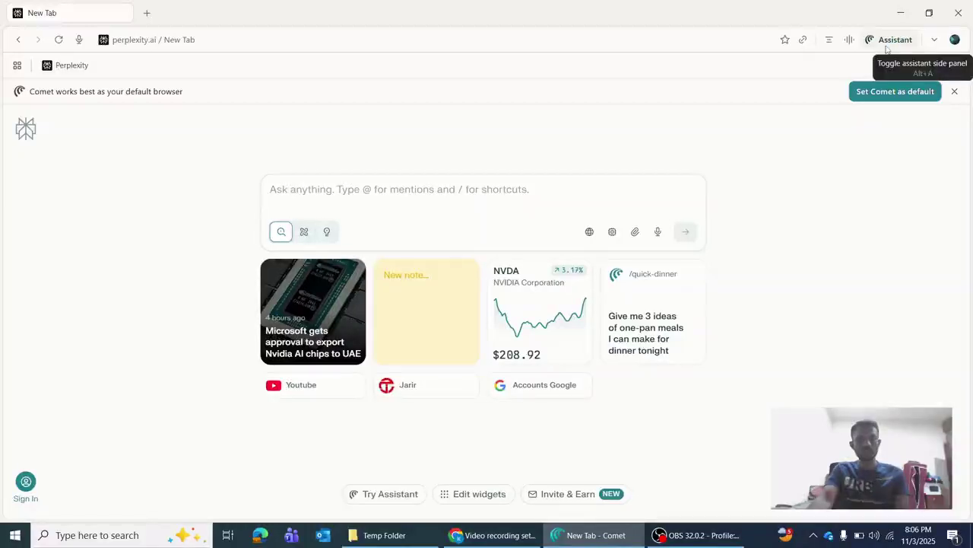
click(886, 44)
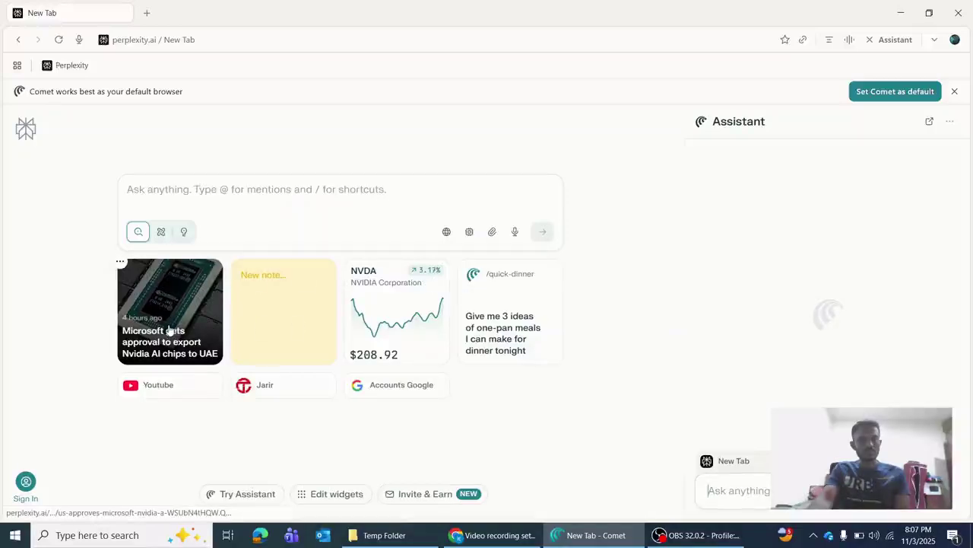
Step: Write "create comet video" in the new note widget and start a new line below it
click(270, 281)
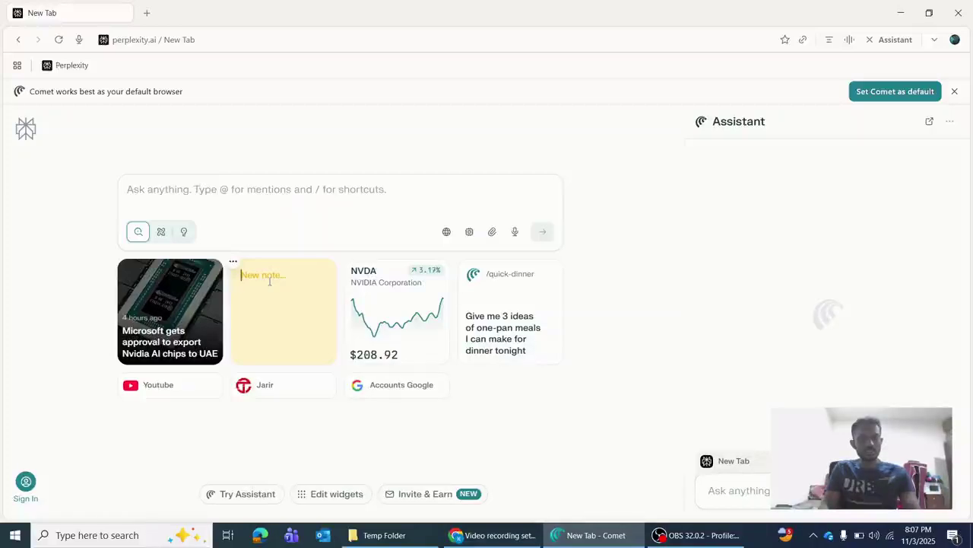
text(creat)
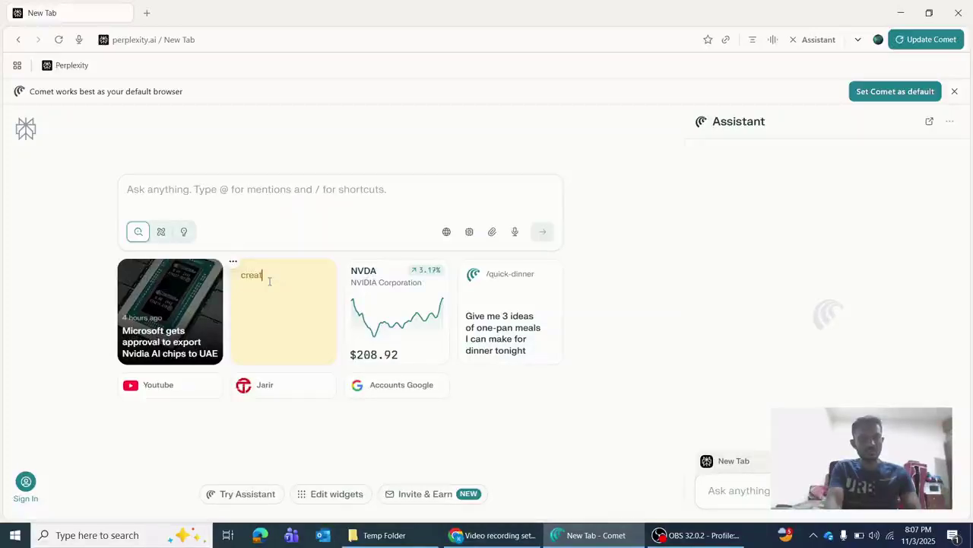
text(e.comet)
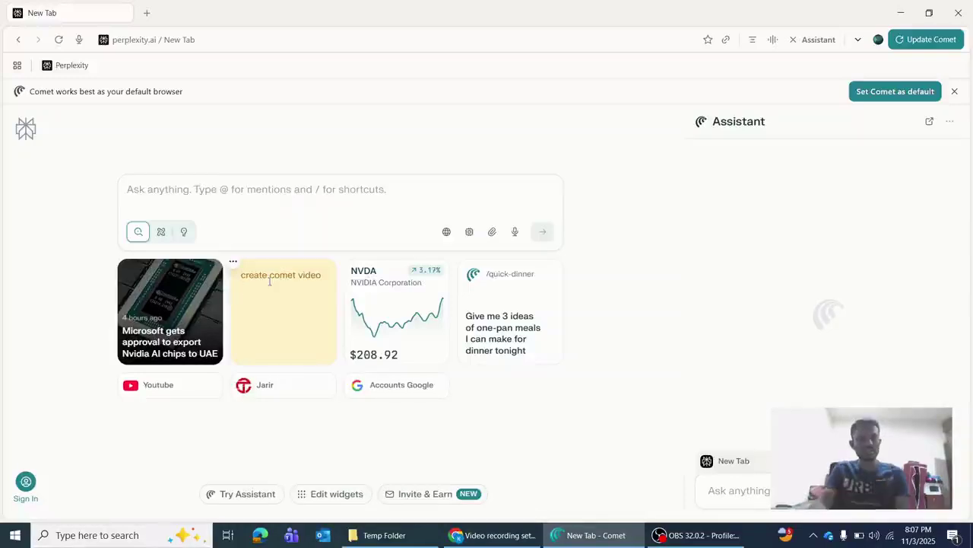
text(video)
key(Return)
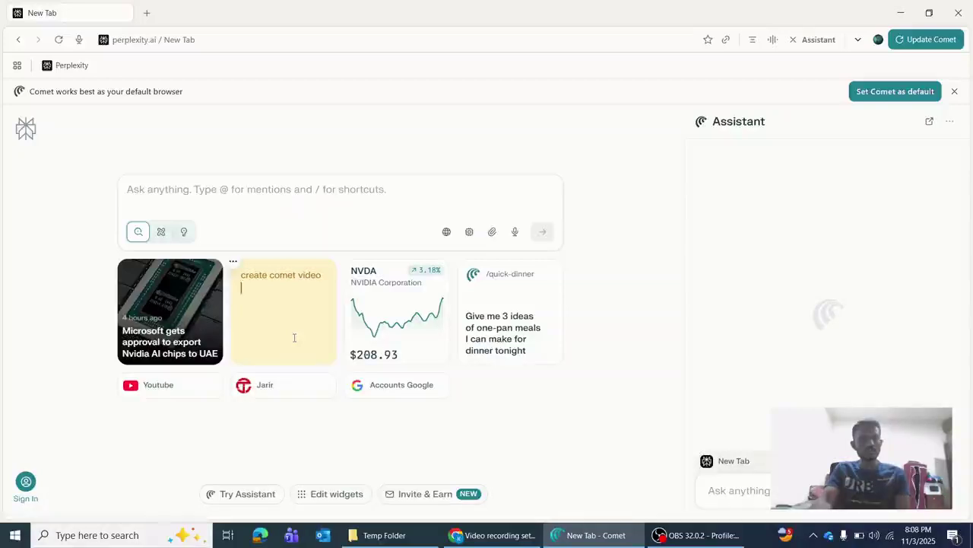
Step: Go to youtube.com in the current tab
click(229, 40)
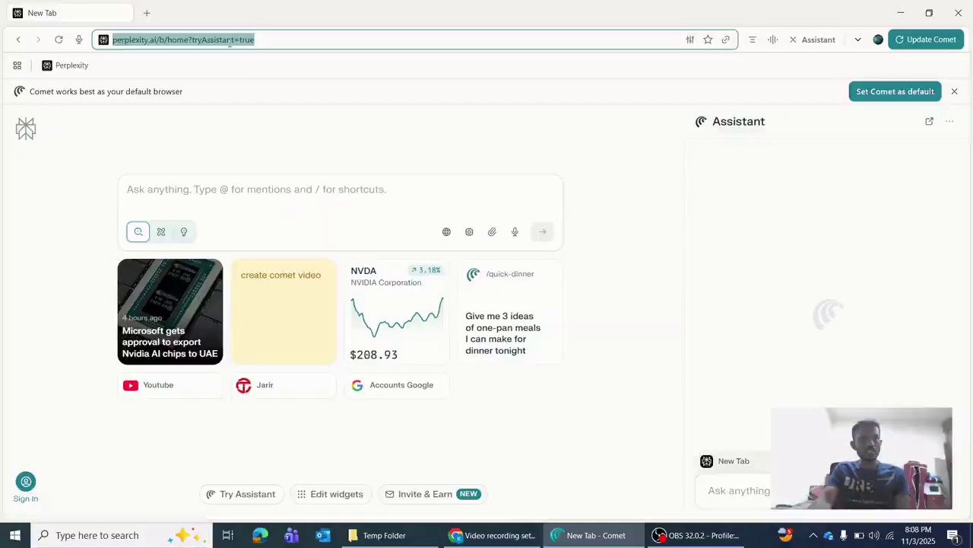
text(youtube)
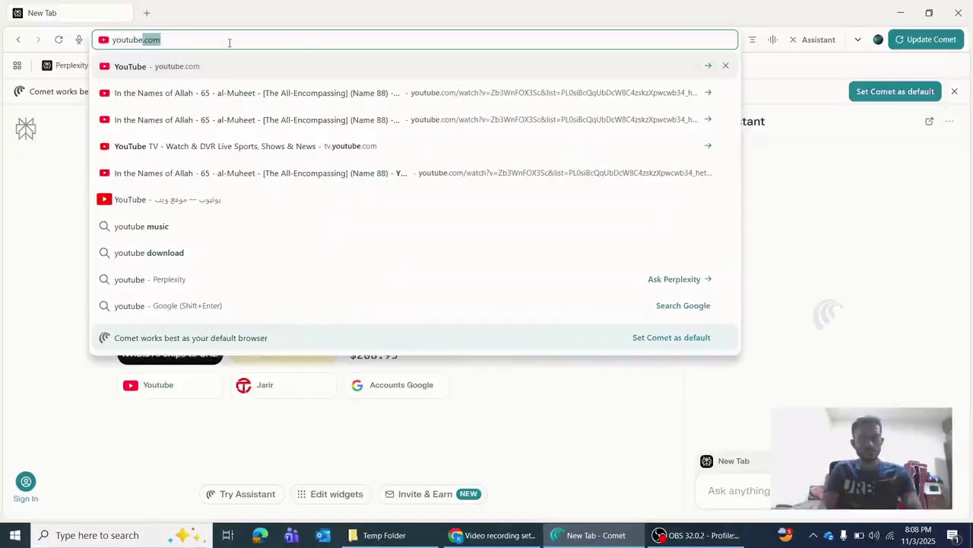
key(Return)
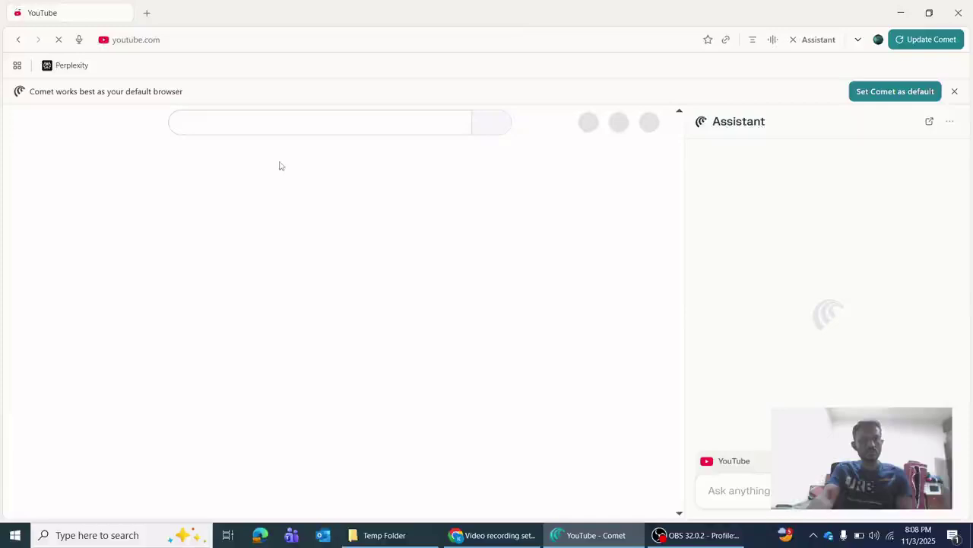
Step: Search YouTube for "ai and cybersecurity" using the matching suggestion
click(303, 123)
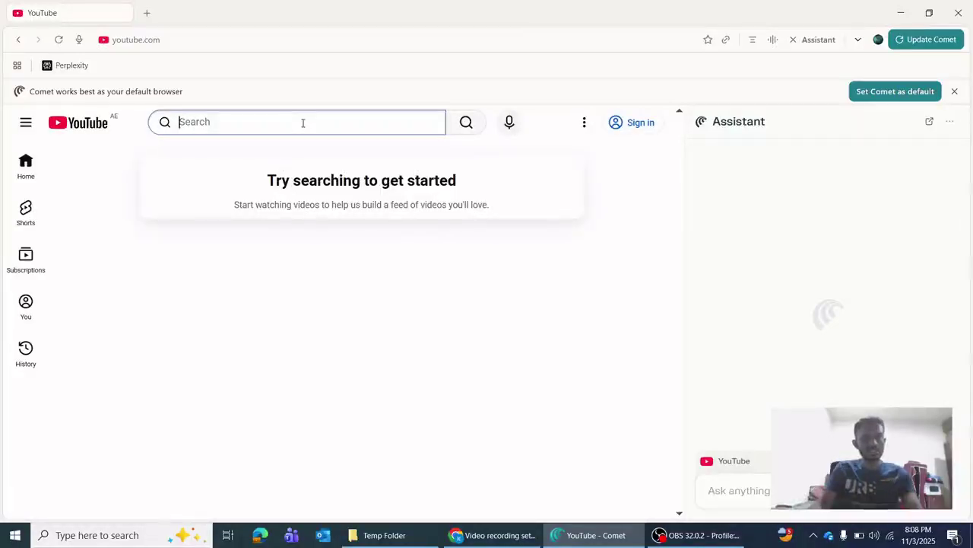
text(AI)
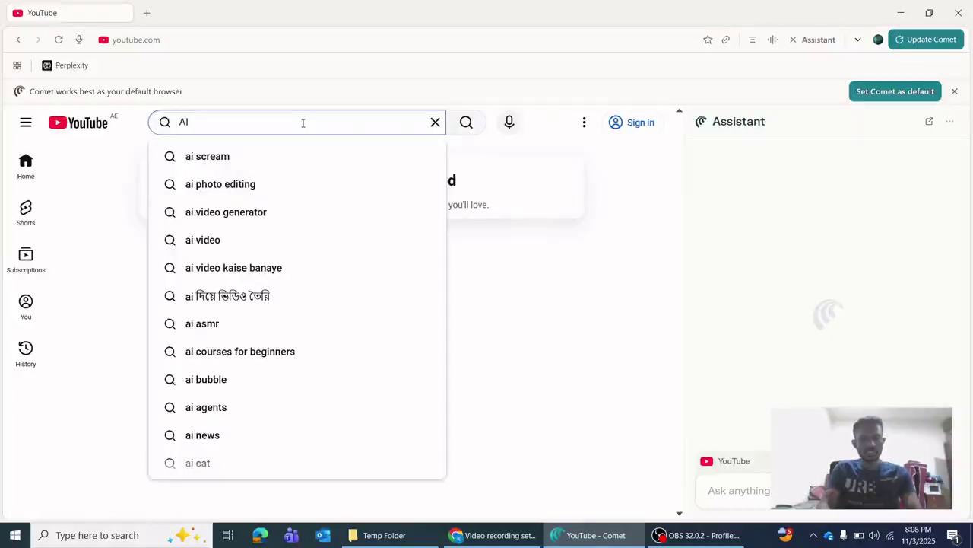
text( and )
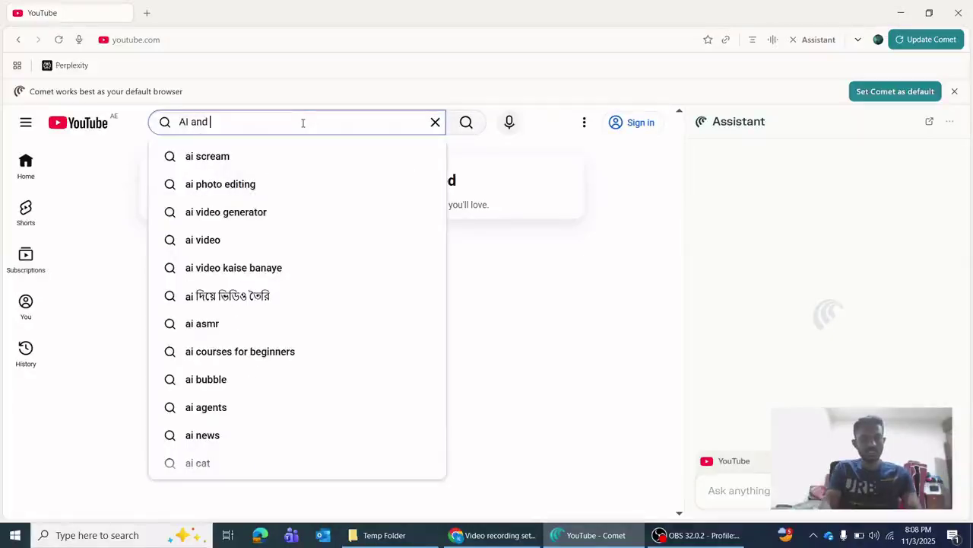
text(cybe)
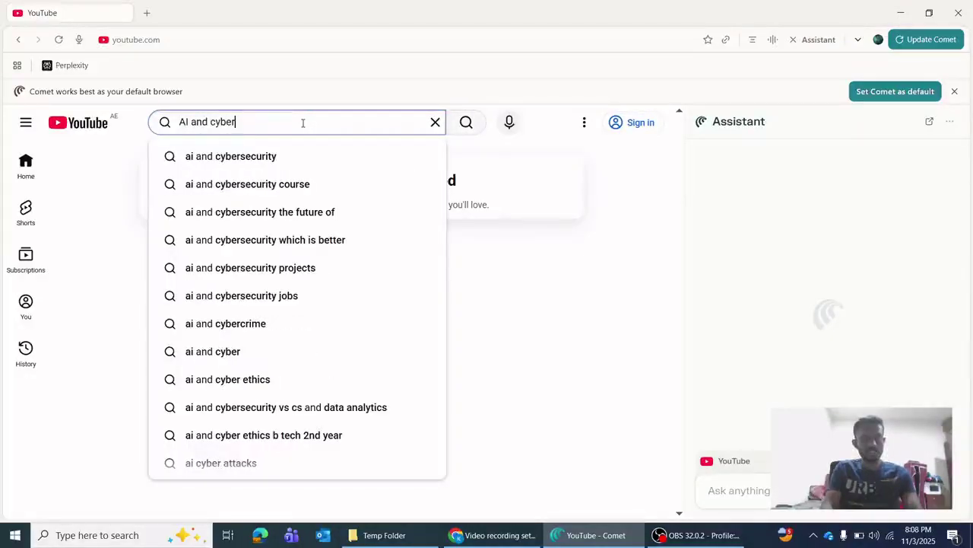
text(r)
click(277, 155)
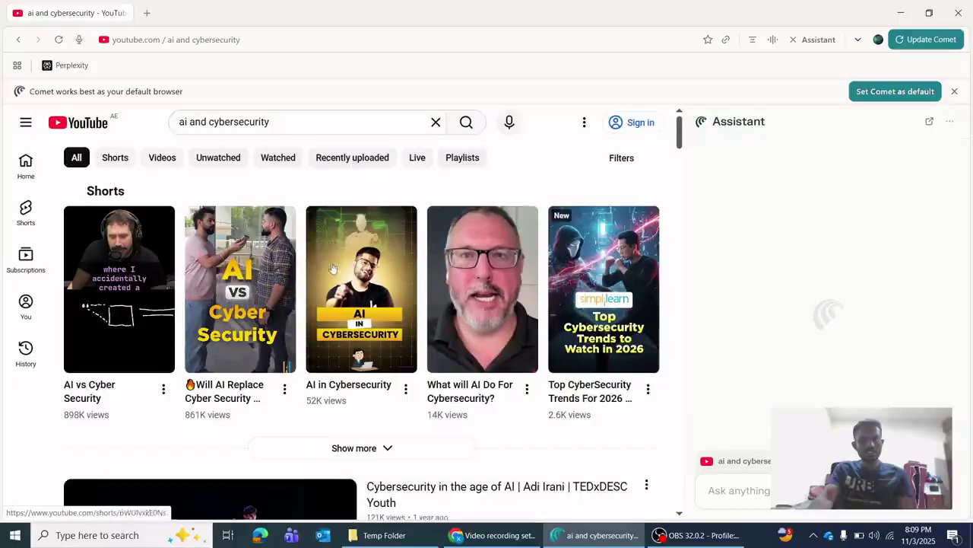
Step: Open the TEDx Talks video "Cybersecurity in the age of AI" from the results and pause it
scroll(332, 267, down, 4)
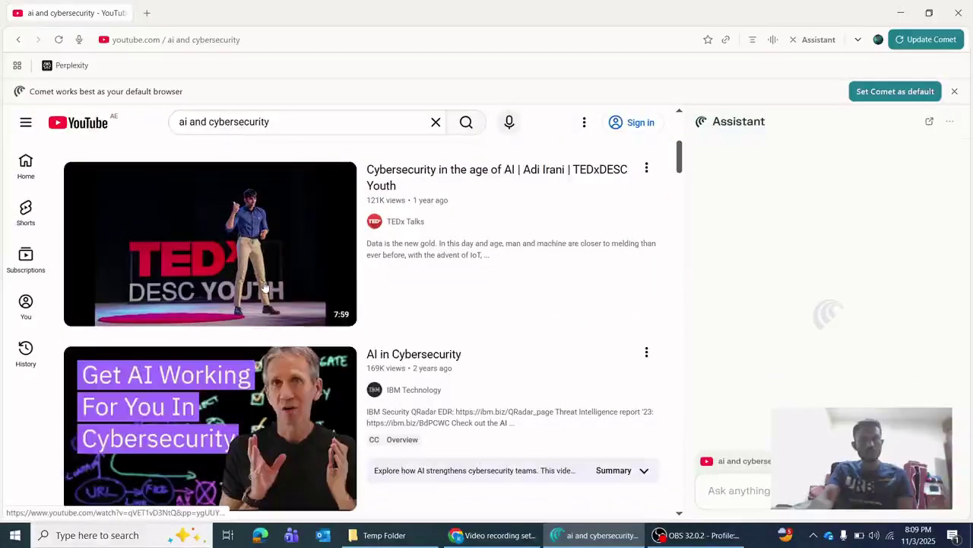
scroll(262, 293, down, 2)
scroll(253, 315, up, 2)
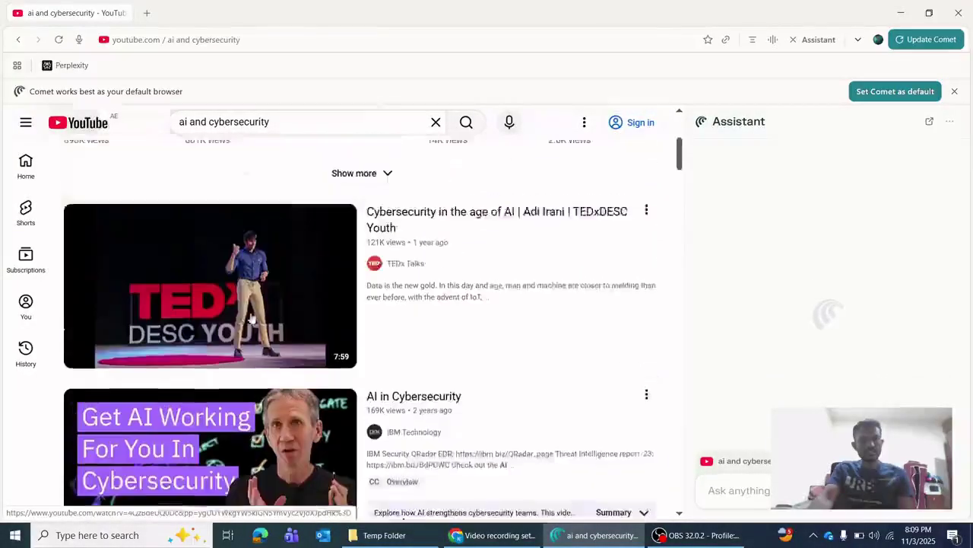
scroll(253, 318, down, 7)
scroll(258, 320, up, 5)
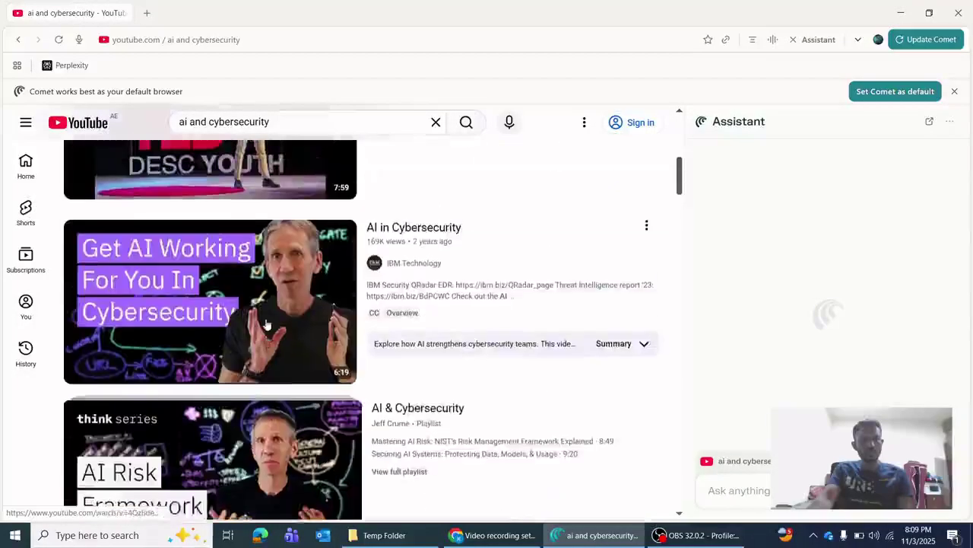
scroll(251, 300, up, 3)
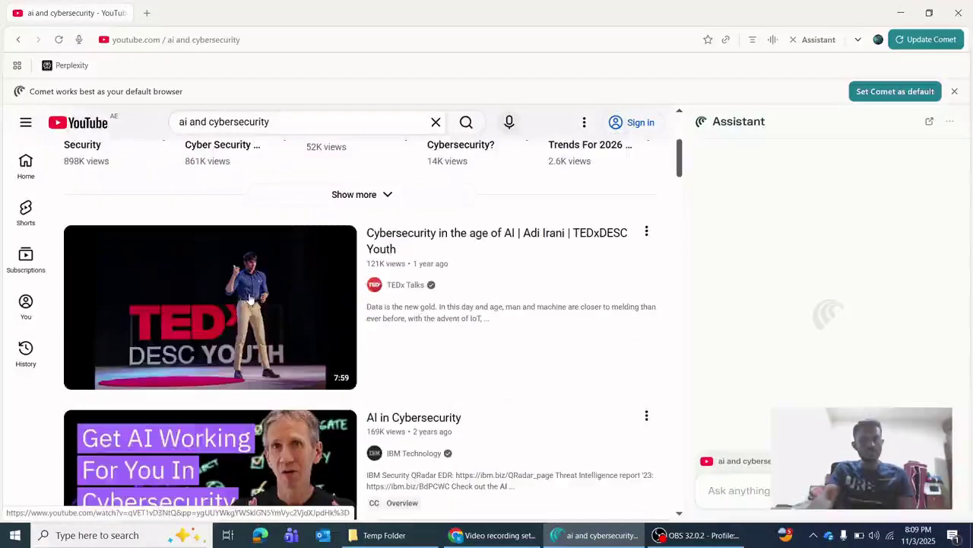
click(238, 303)
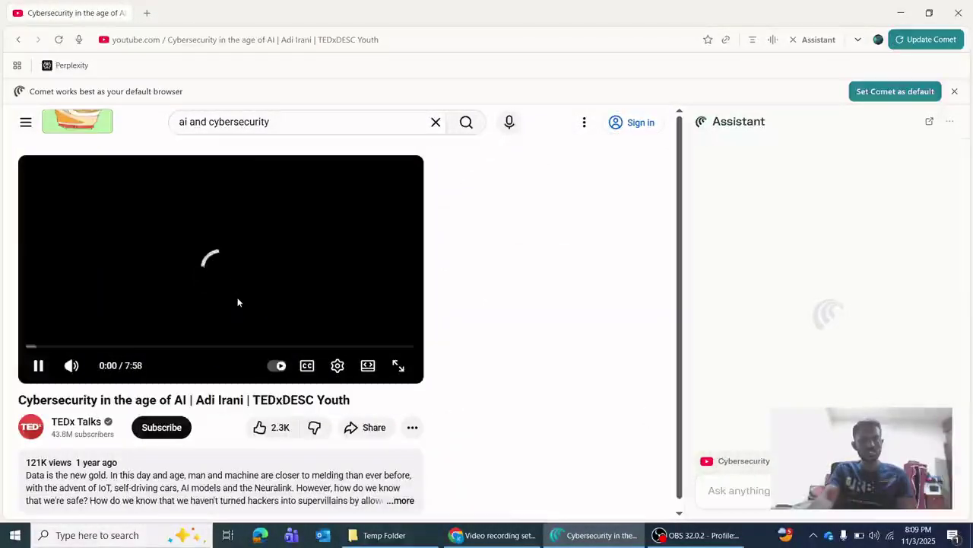
click(37, 366)
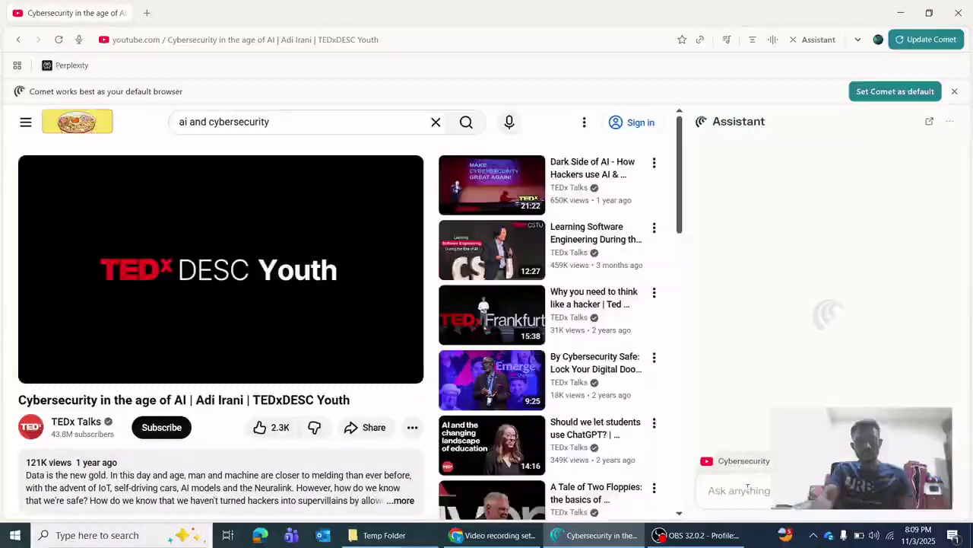
Step: Have the Assistant summarize the open video using its suggested "Summarize this video" prompt
click(747, 490)
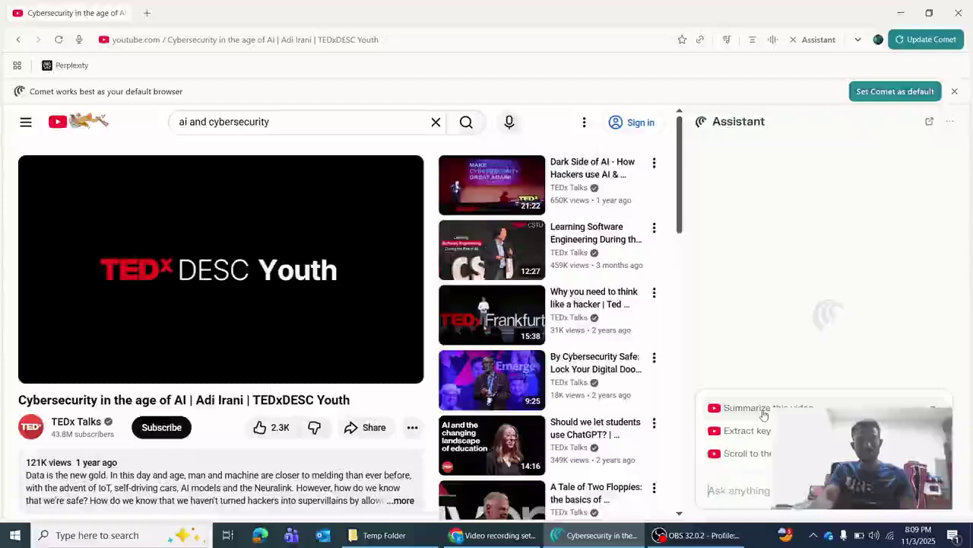
click(764, 414)
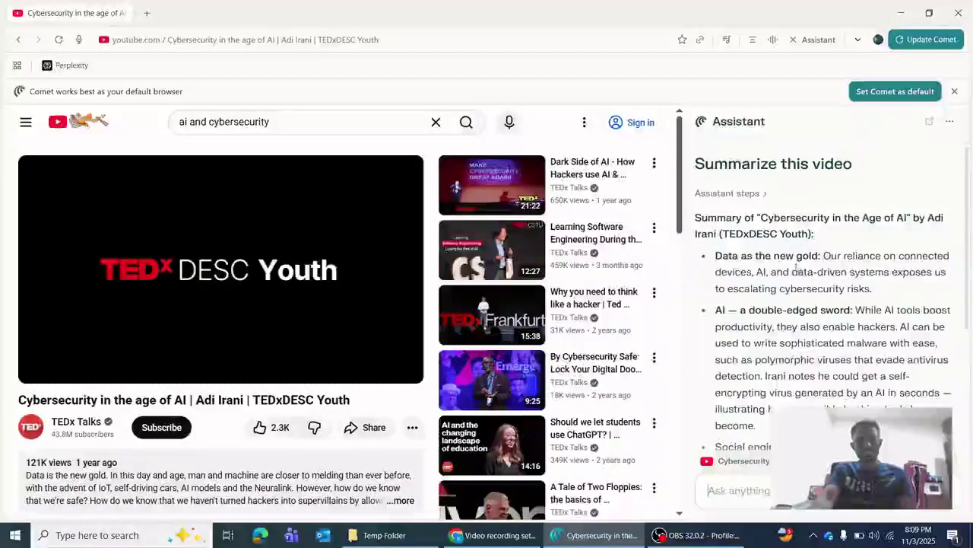
click(748, 502)
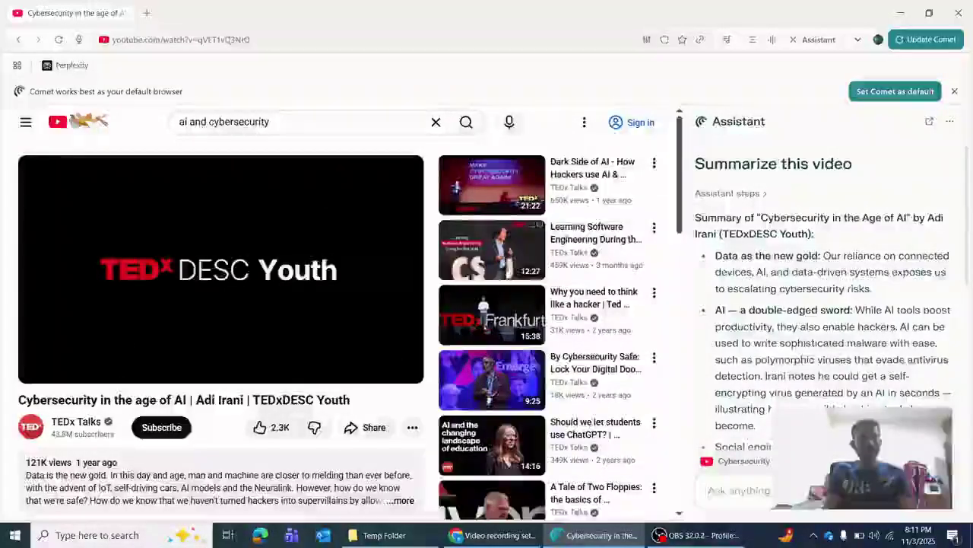
Step: Go to amazon.in in the current tab, replacing the YouTube page
click(260, 39)
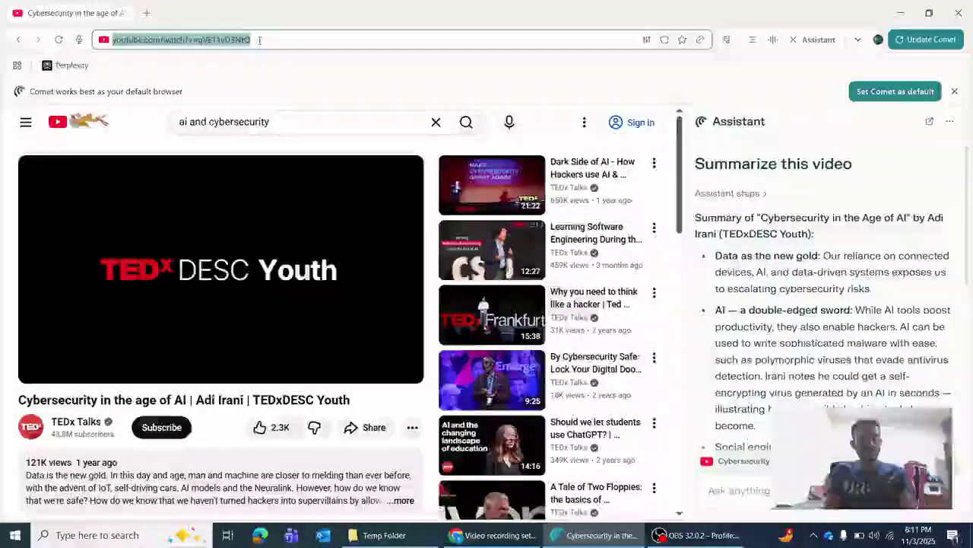
text(ama)
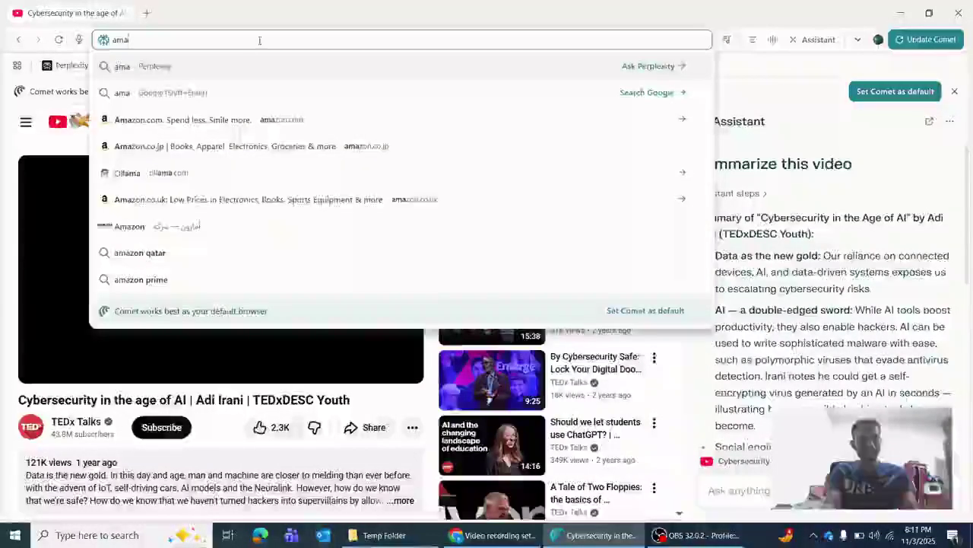
text(zon)
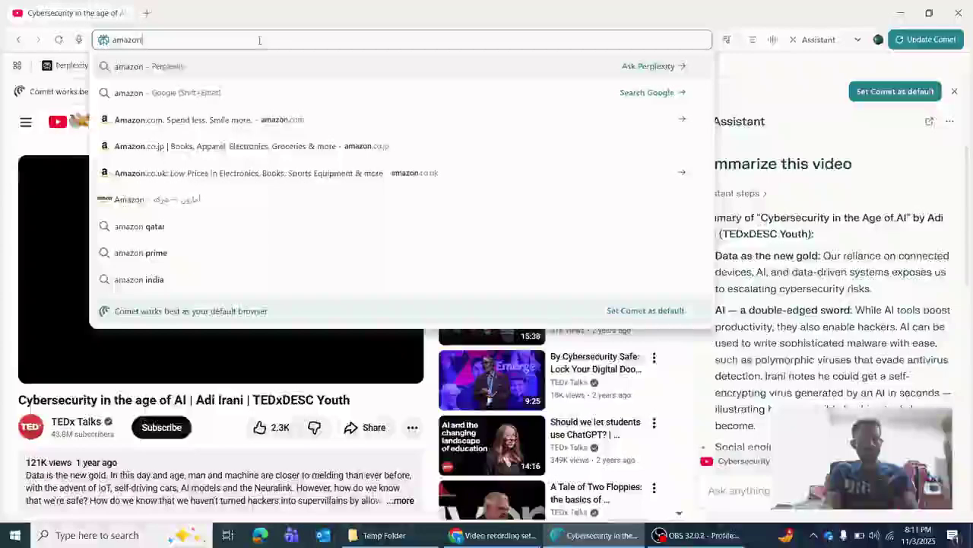
text(.in)
key(Return)
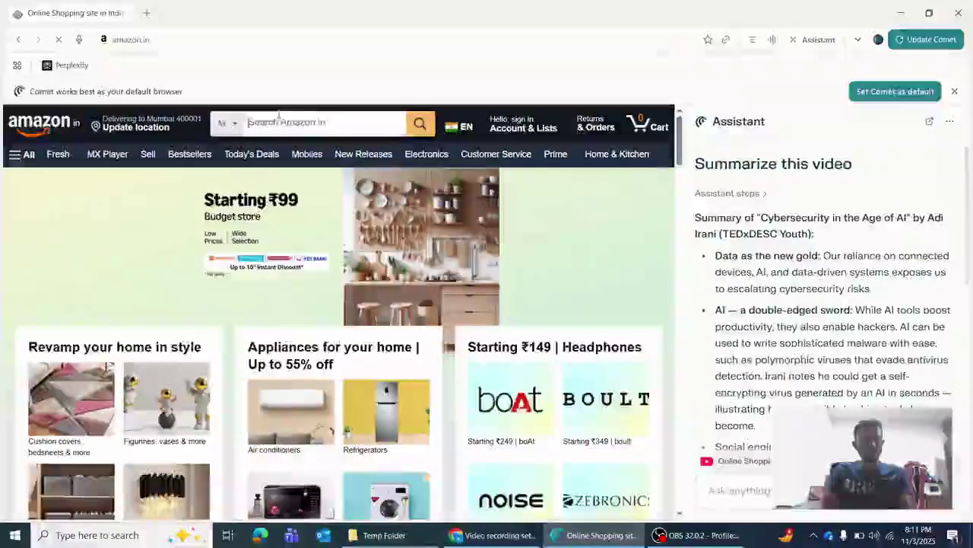
Step: Search Amazon for "bluetooth headphones"
text(blue)
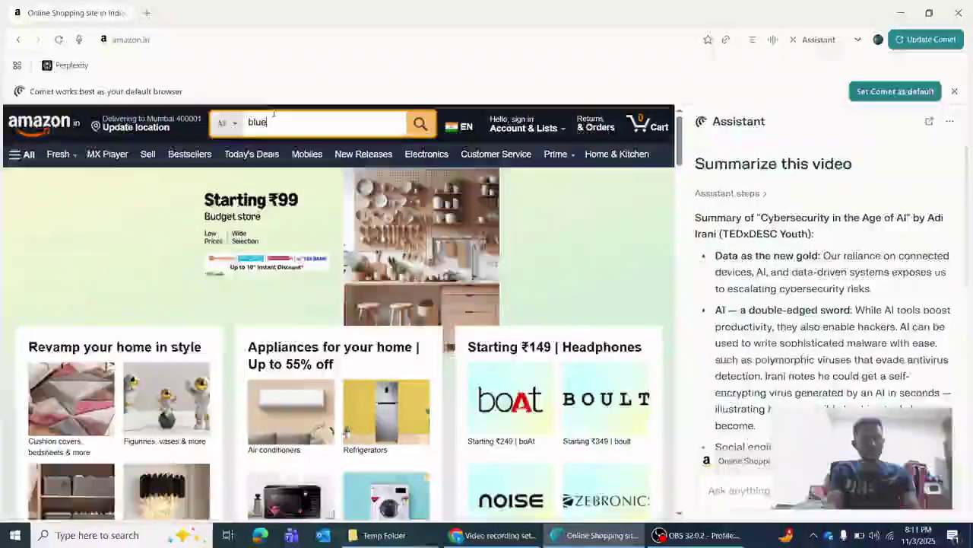
text(tooth h)
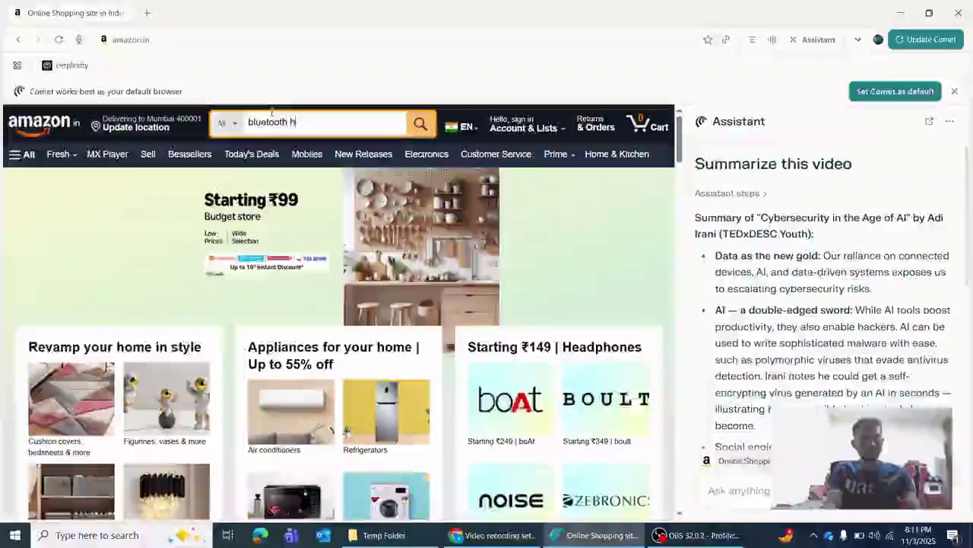
text(eadp)
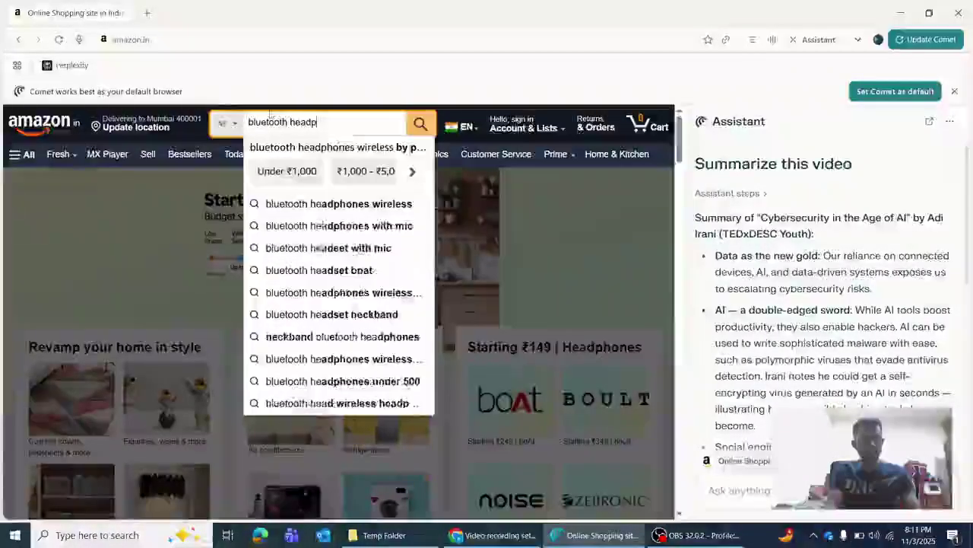
text(hone)
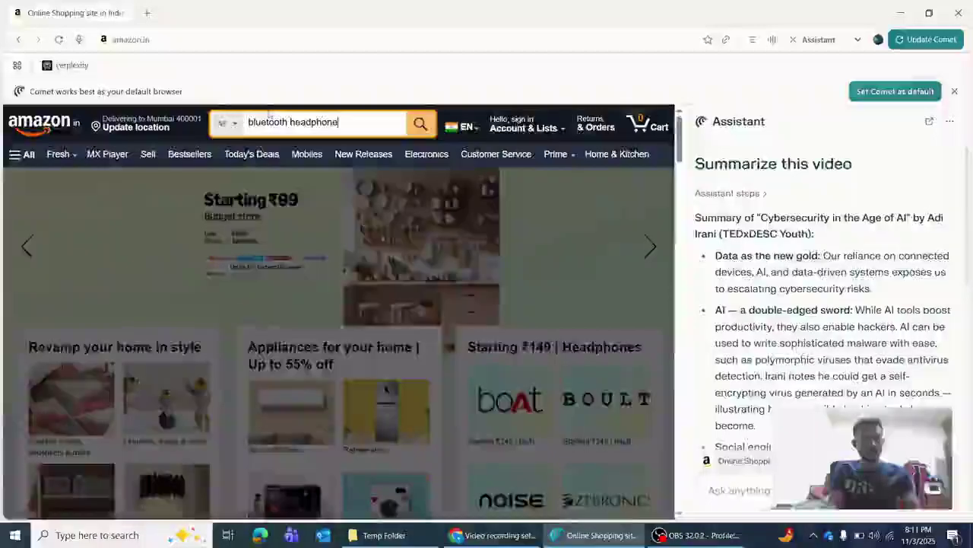
text(s)
key(Return)
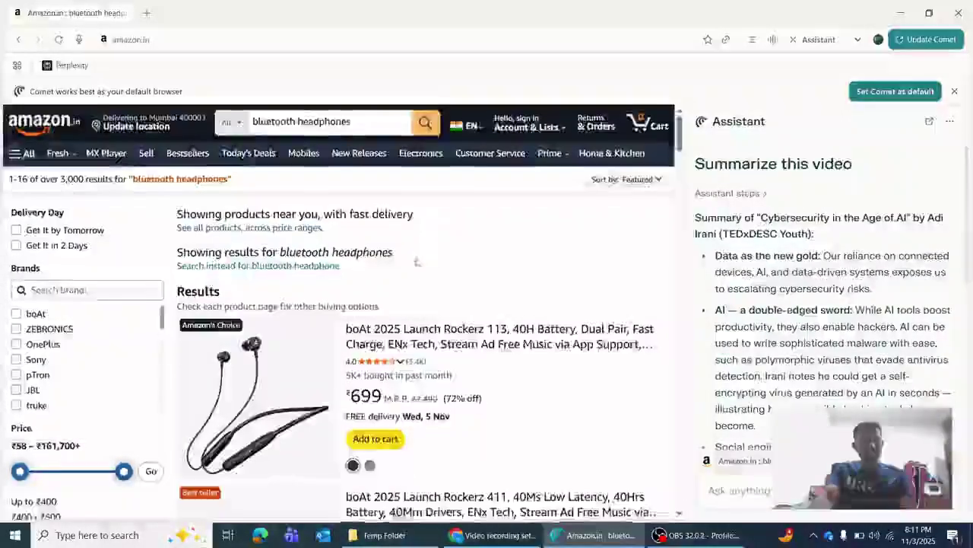
Step: Open the product page of the Kratos N6 Bluetooth Neckband from the sponsored video banner above the results
scroll(417, 266, down, 1)
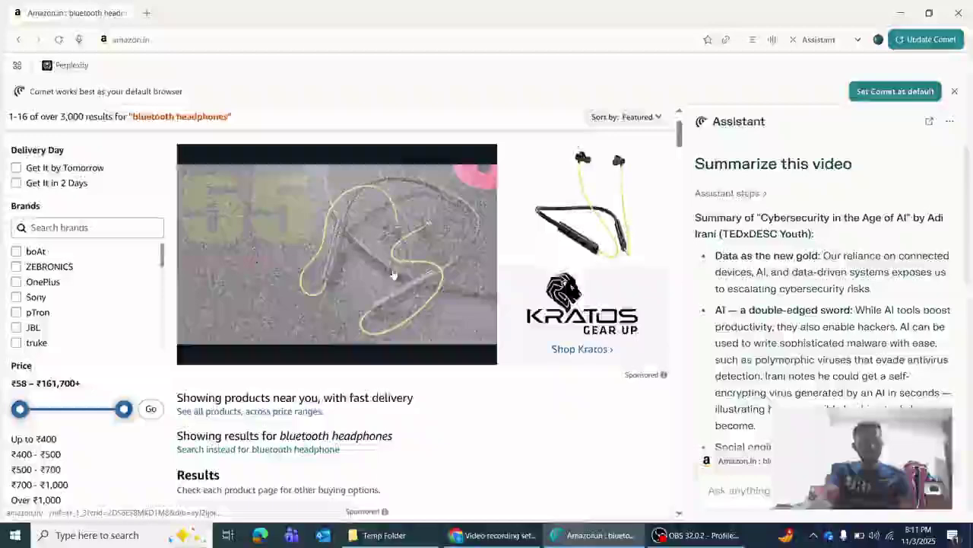
scroll(428, 356, up, 1)
click(439, 312)
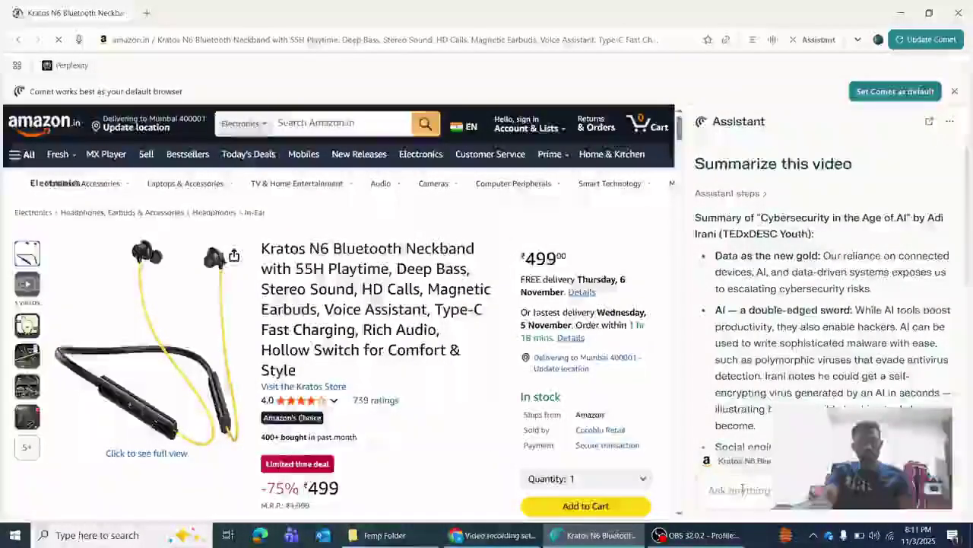
Step: Ask the Assistant "can you please order for this product from Amazon" on the neckband's product page
scroll(826, 304, down, 5)
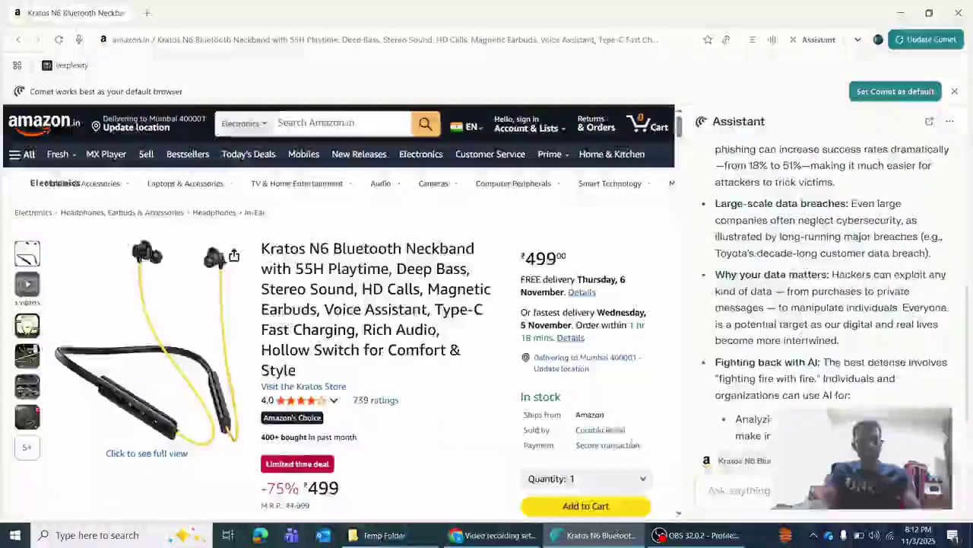
text(can yu)
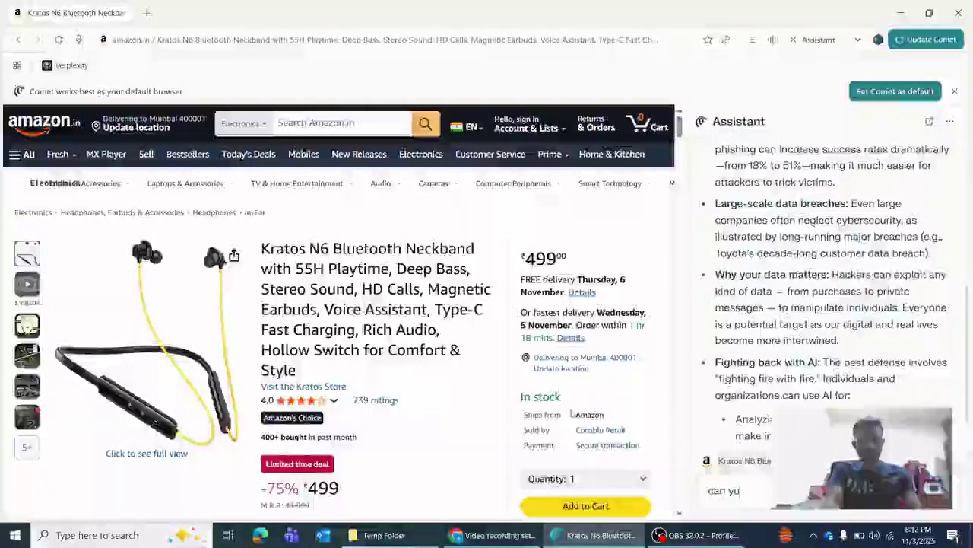
key(BackSpace)
text(ou p)
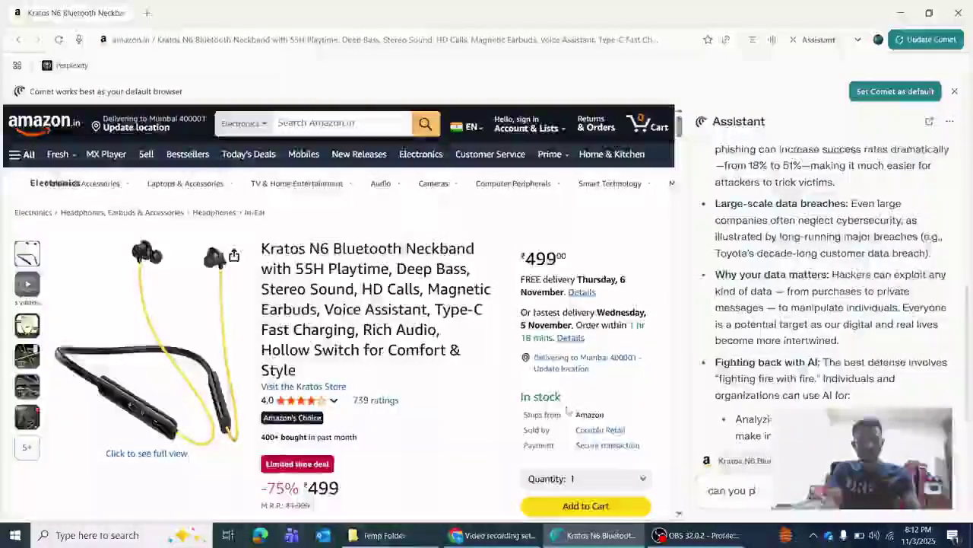
text(lease)
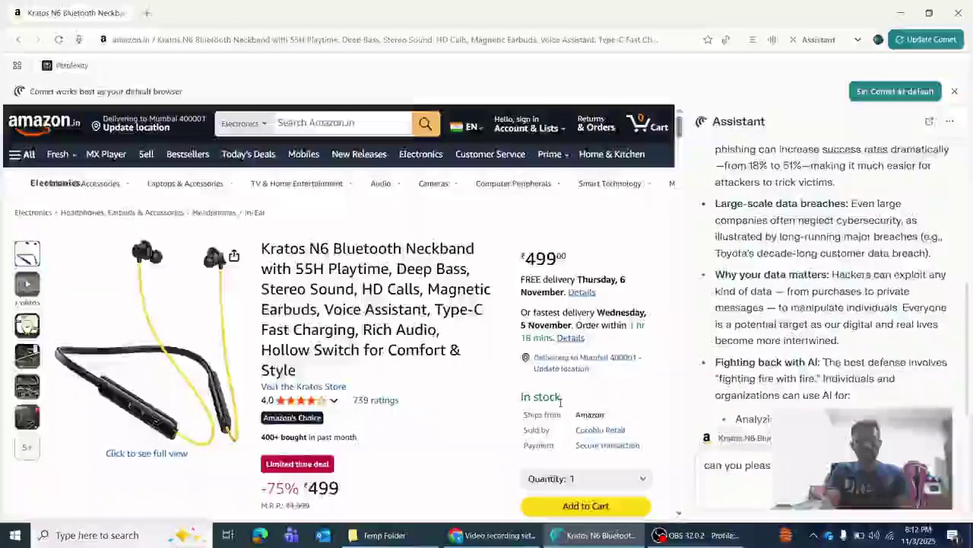
key(Return)
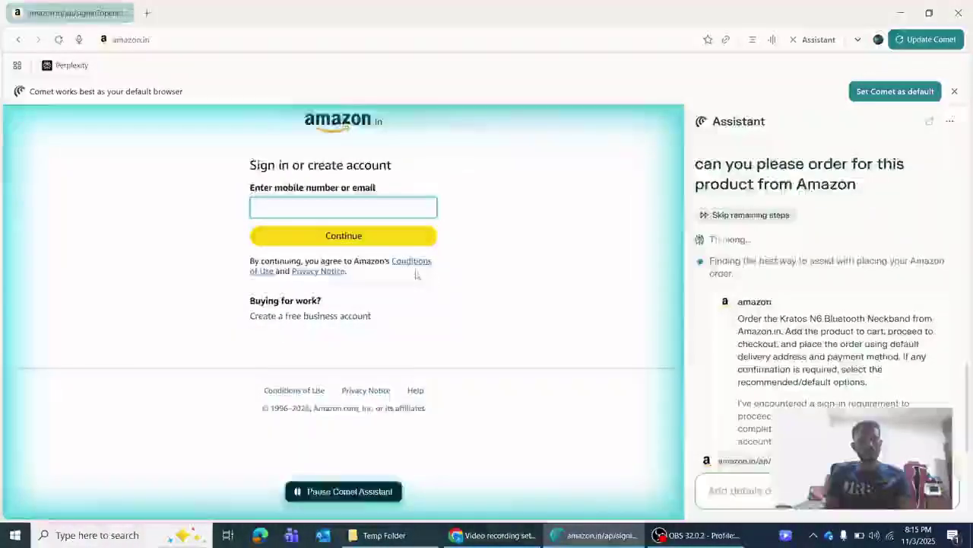
Step: Open a new tab alongside the Amazon sign-in page
key(ctrl+t)
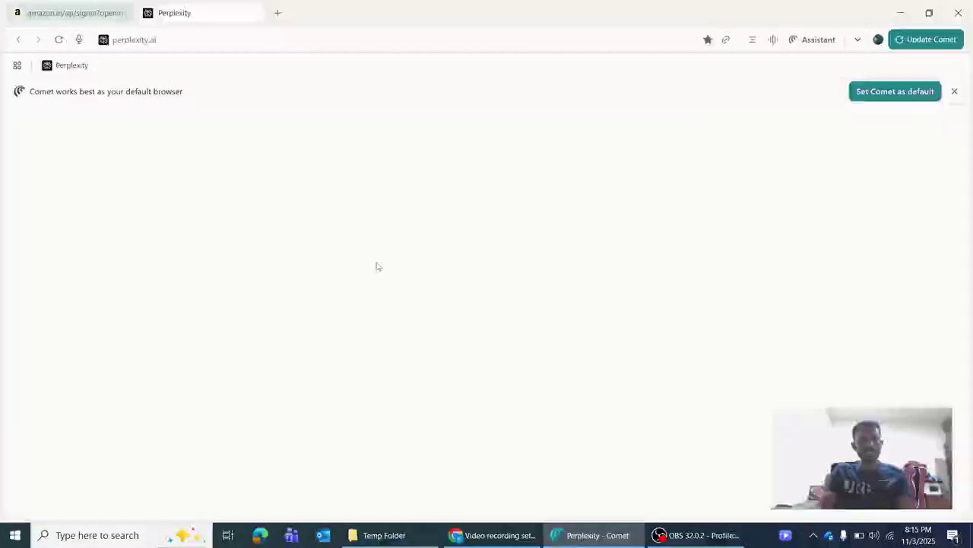